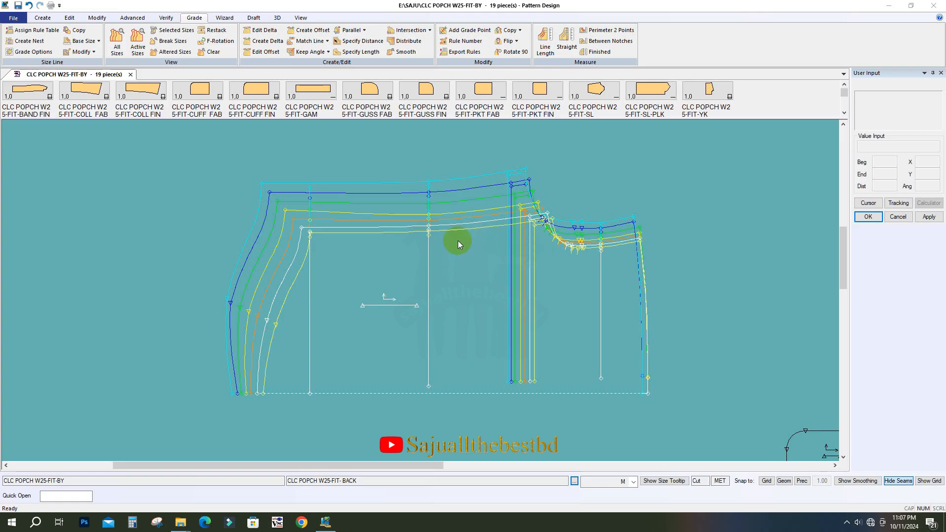
drag(443, 258, 427, 269)
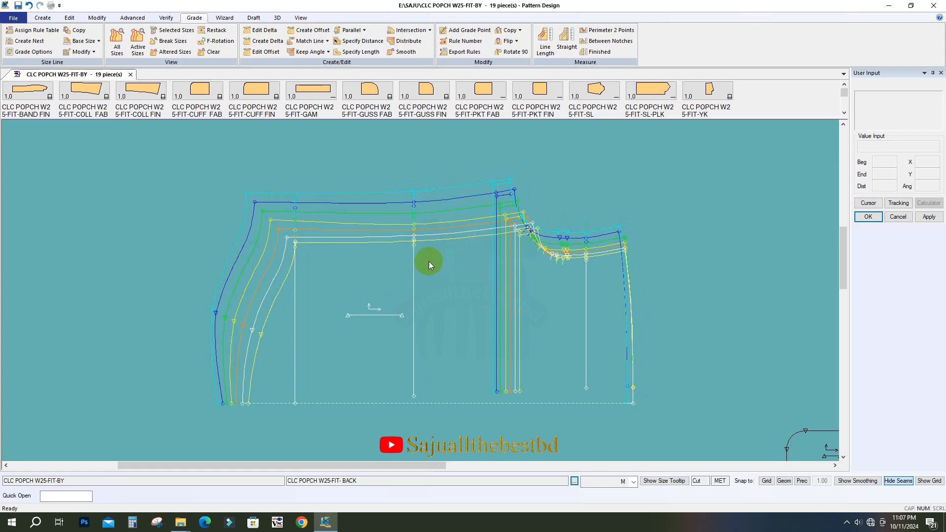
drag(428, 261, 422, 257)
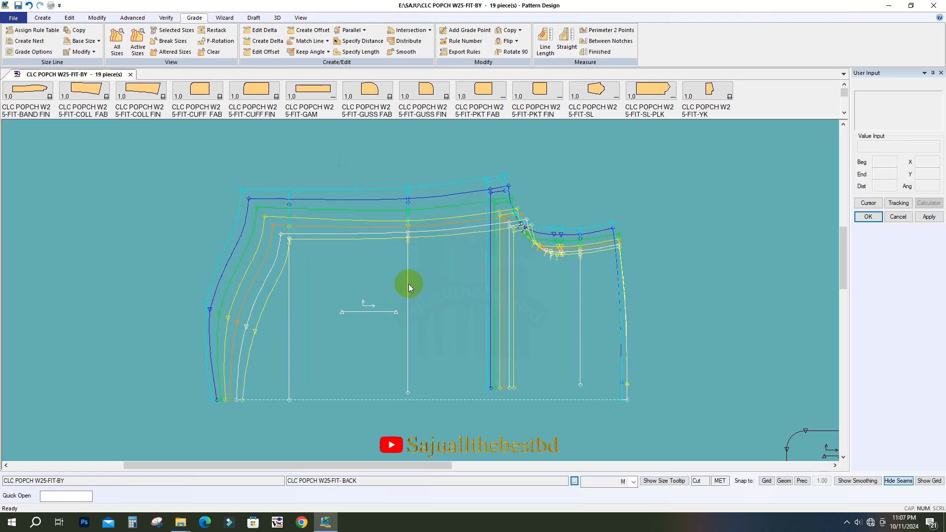
drag(409, 284, 430, 288)
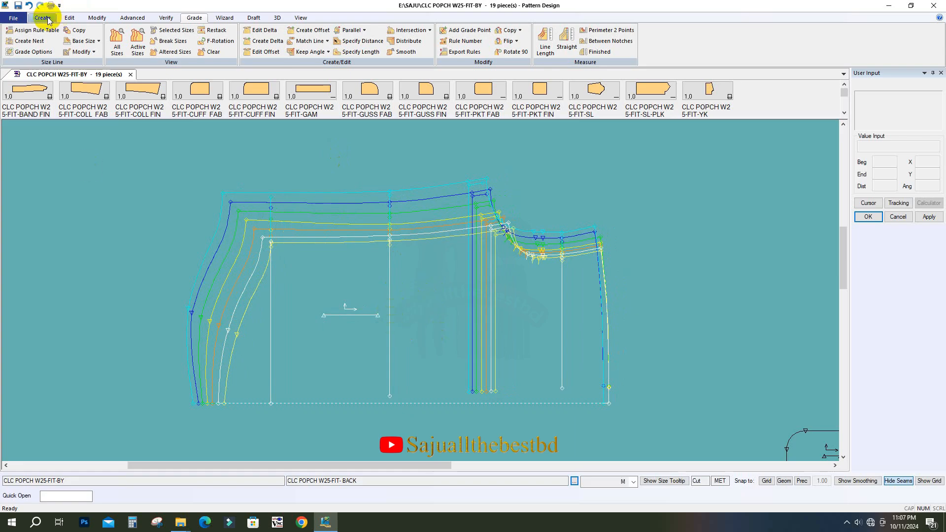
click(164, 18)
click(101, 19)
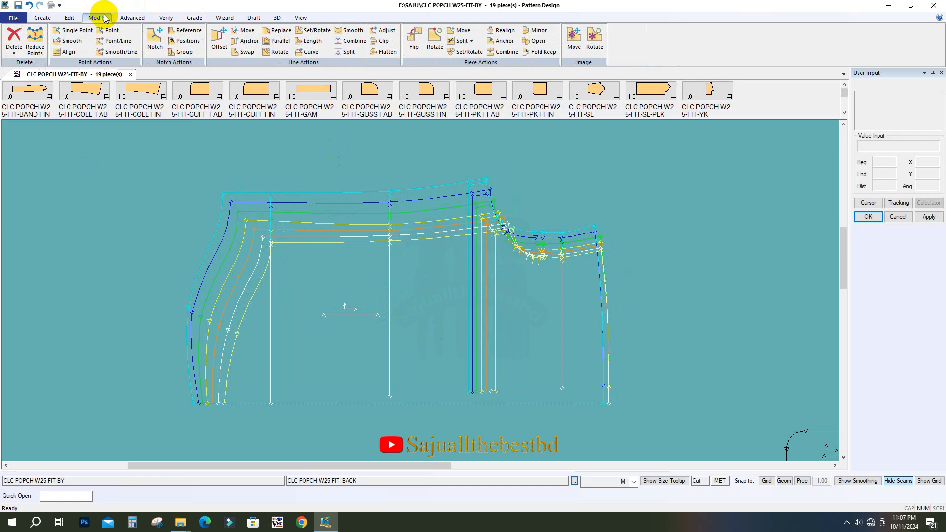
drag(377, 276, 397, 279)
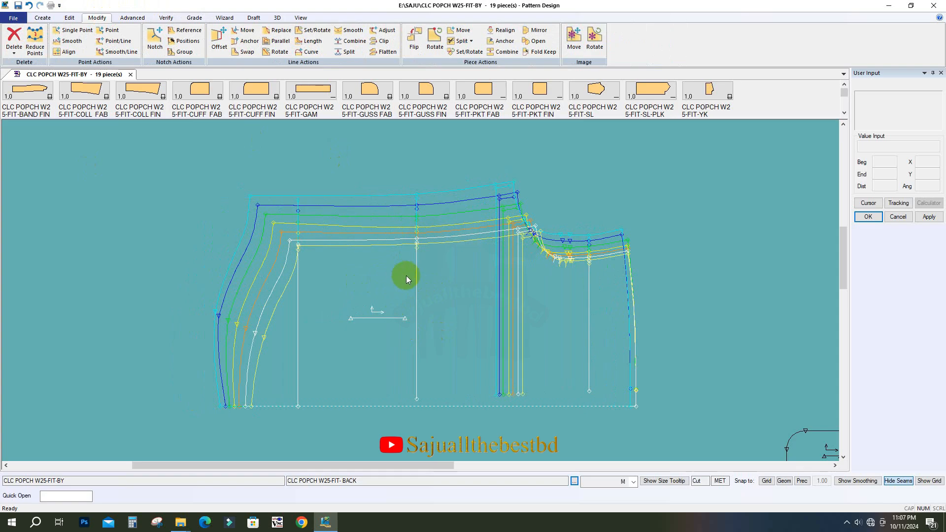
drag(418, 272, 383, 267)
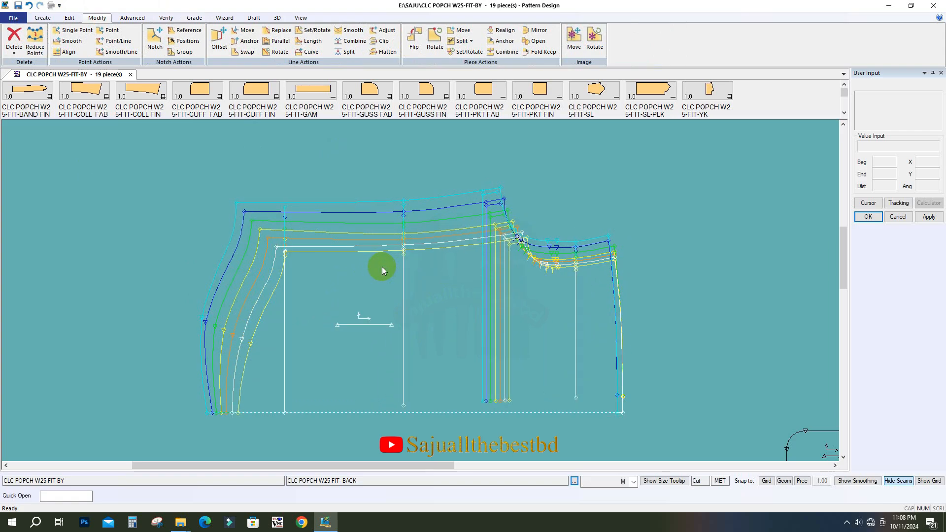
drag(382, 267, 394, 265)
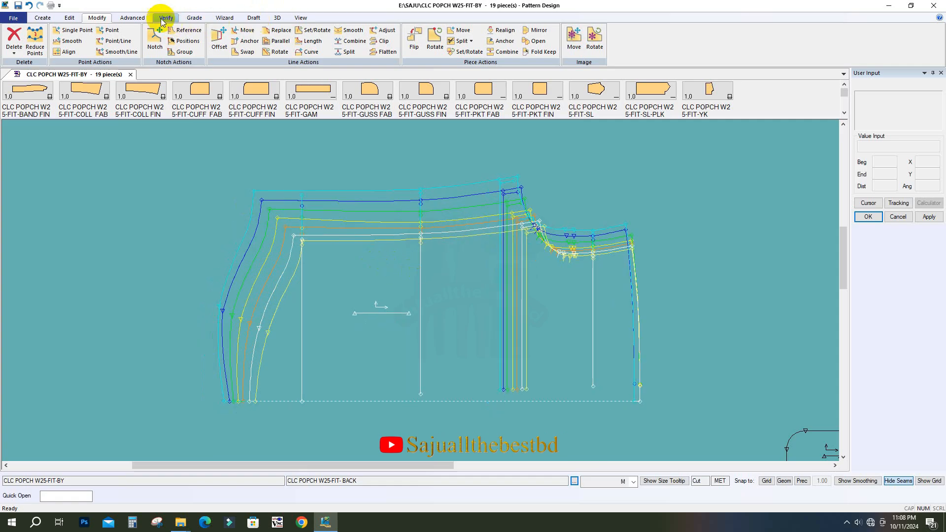
click(195, 20)
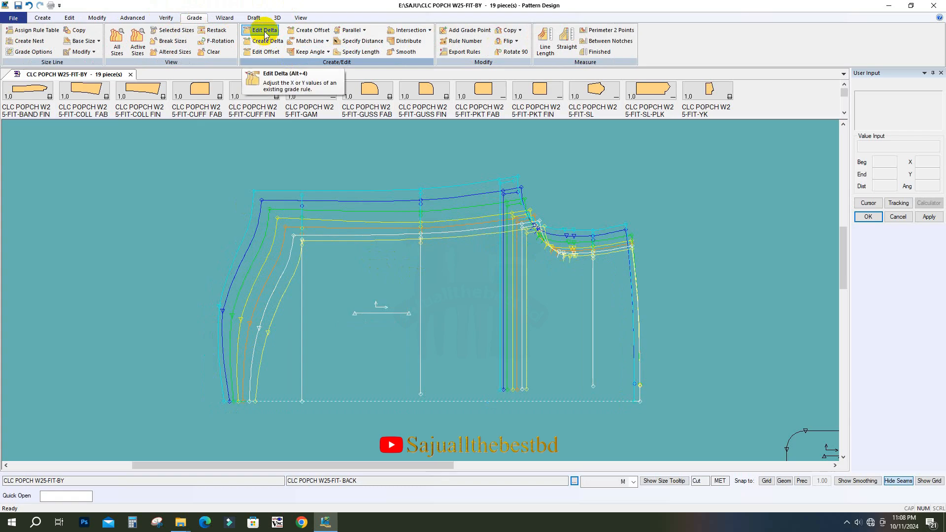
drag(480, 280, 478, 274)
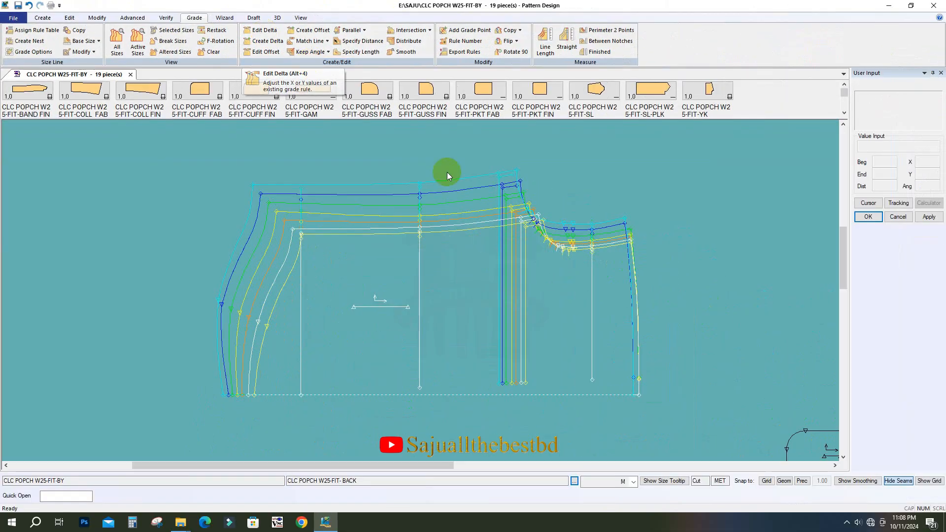
drag(522, 371, 563, 361)
drag(422, 271, 405, 265)
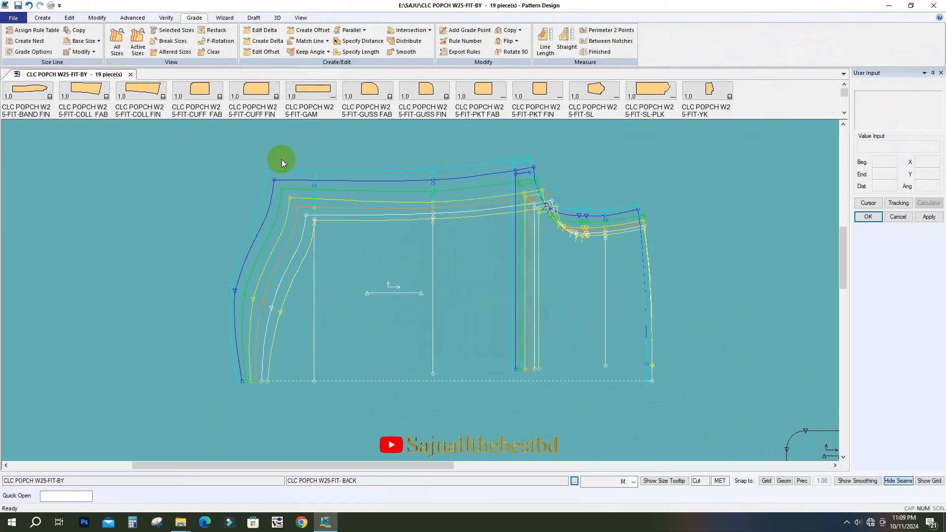
Open Edit Delta for the back piece's hem point on the fold line, with rules applied to Always Both joined end points
click(264, 31)
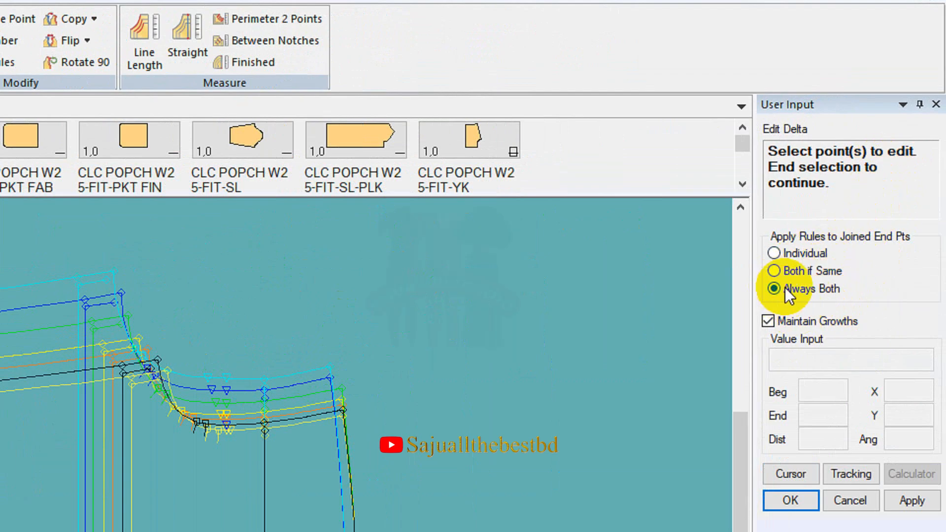
click(774, 255)
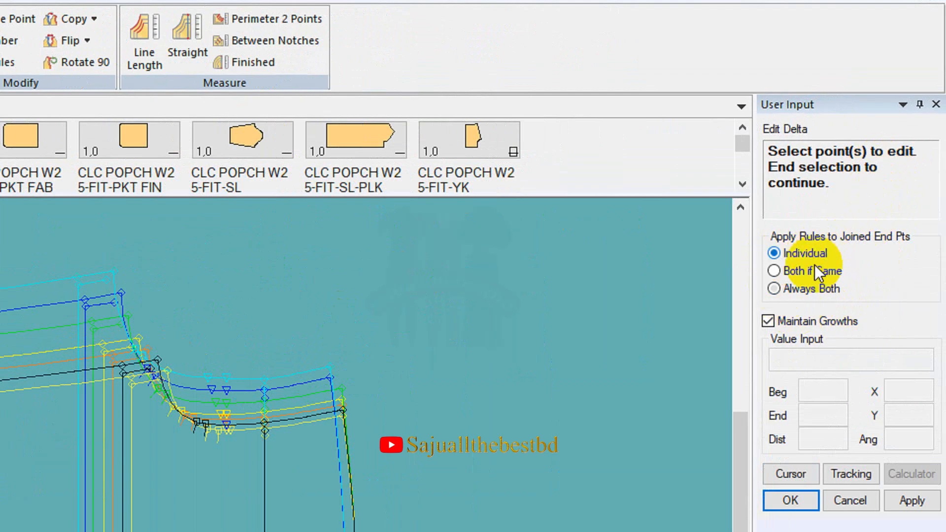
click(776, 291)
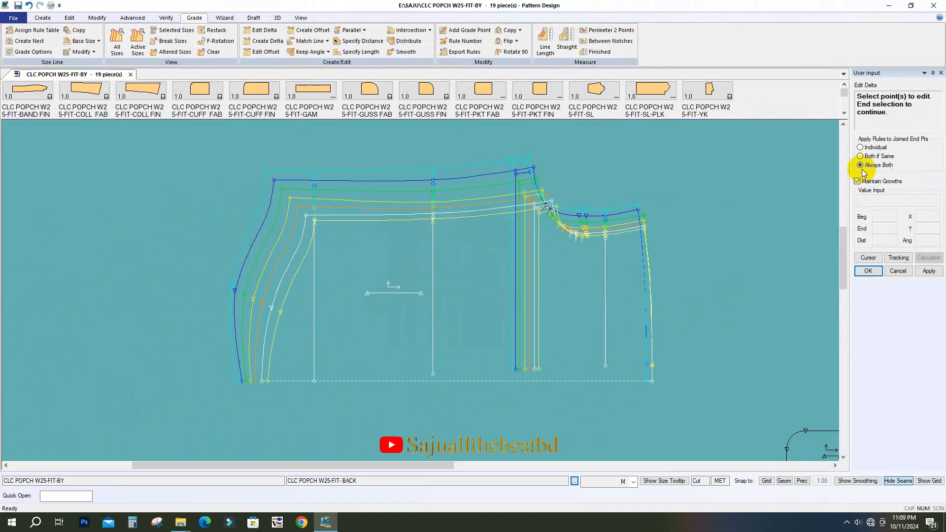
scroll(338, 355, up, 5)
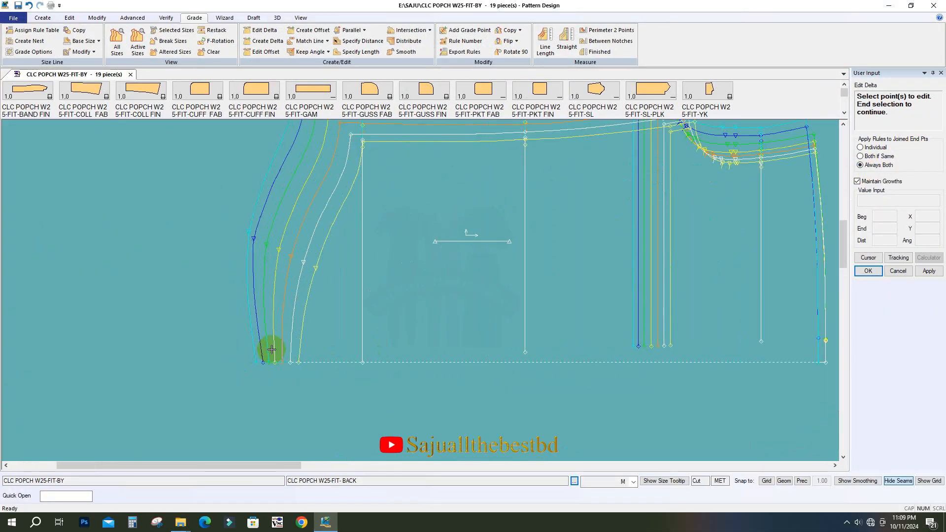
click(289, 365)
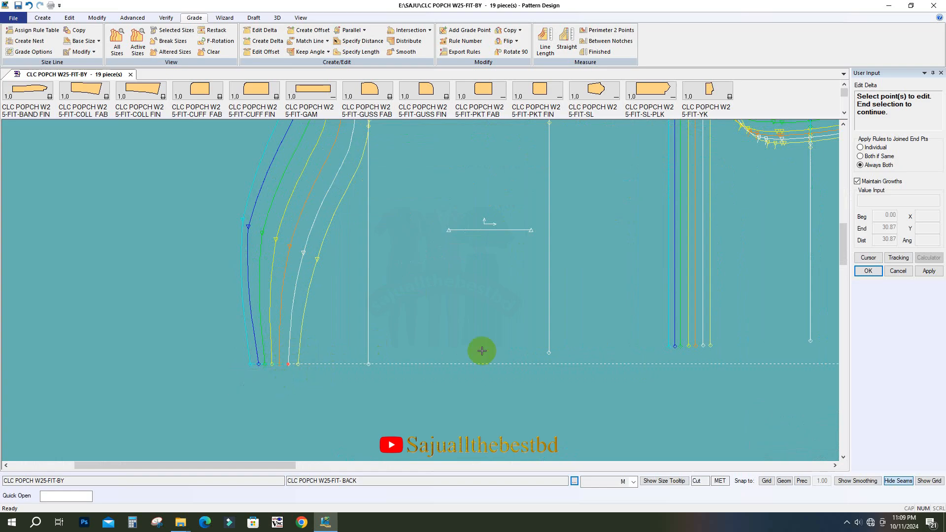
right_click(491, 318)
click(490, 317)
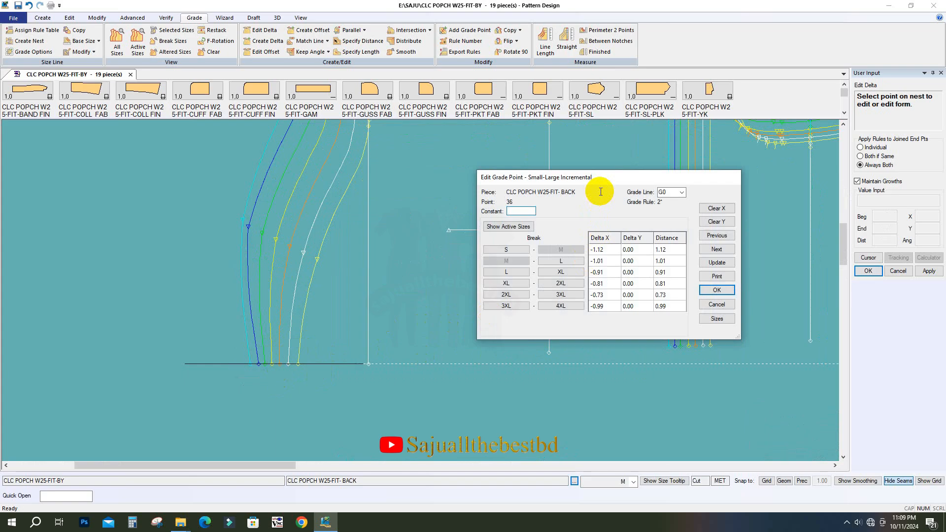
drag(600, 180, 551, 191)
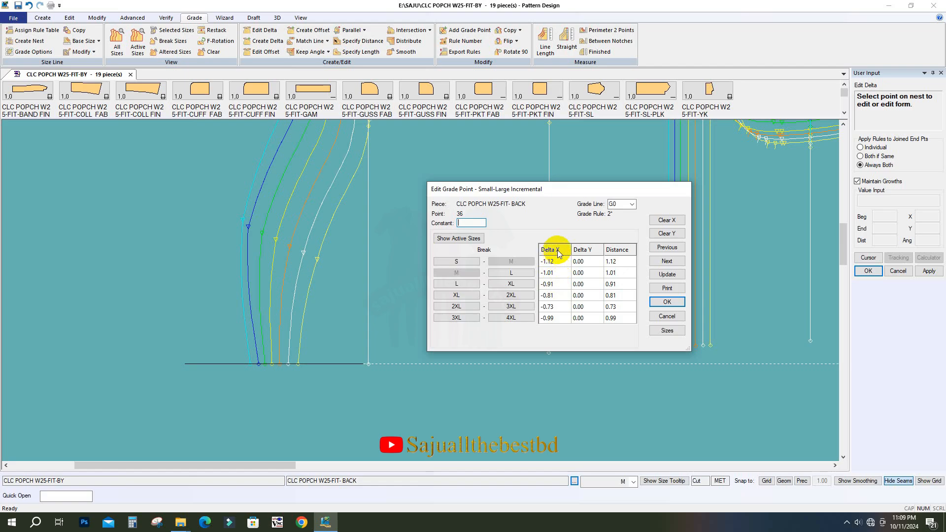
Clear the hem point's X values and apply a Delta X of -3 to all size breaks
click(674, 221)
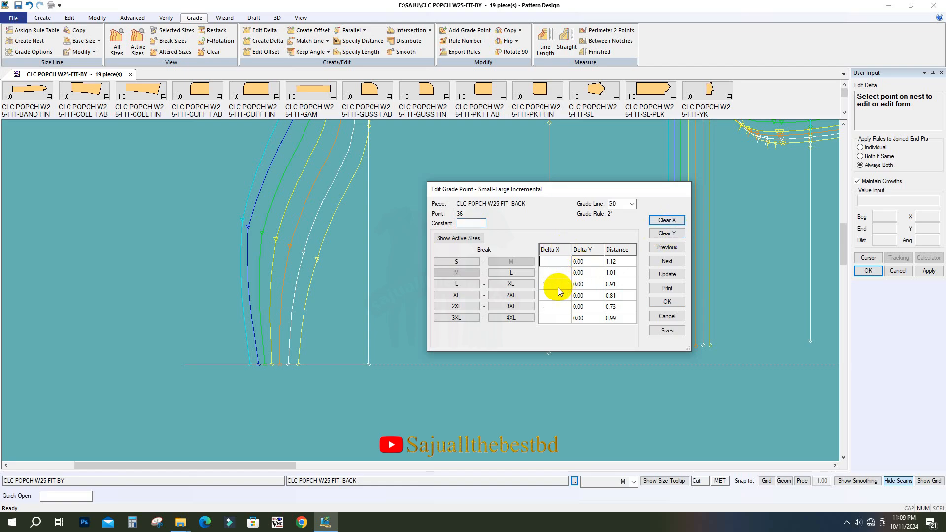
scroll(250, 416, down, 2)
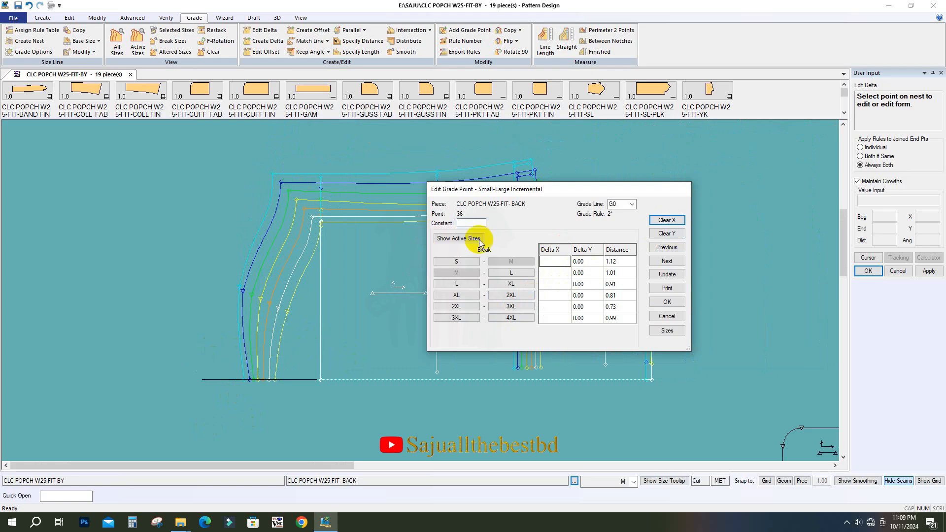
drag(551, 192, 478, 209)
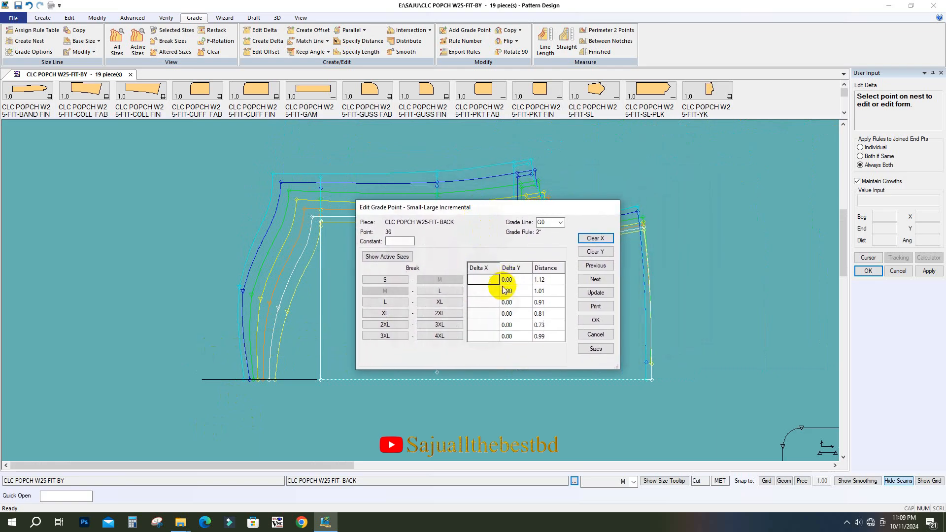
click(487, 280)
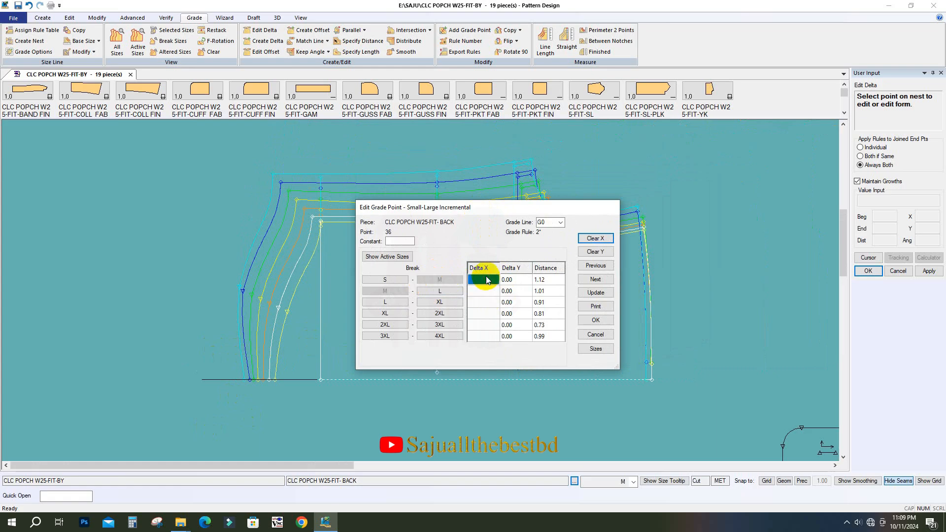
text(-3)
click(596, 293)
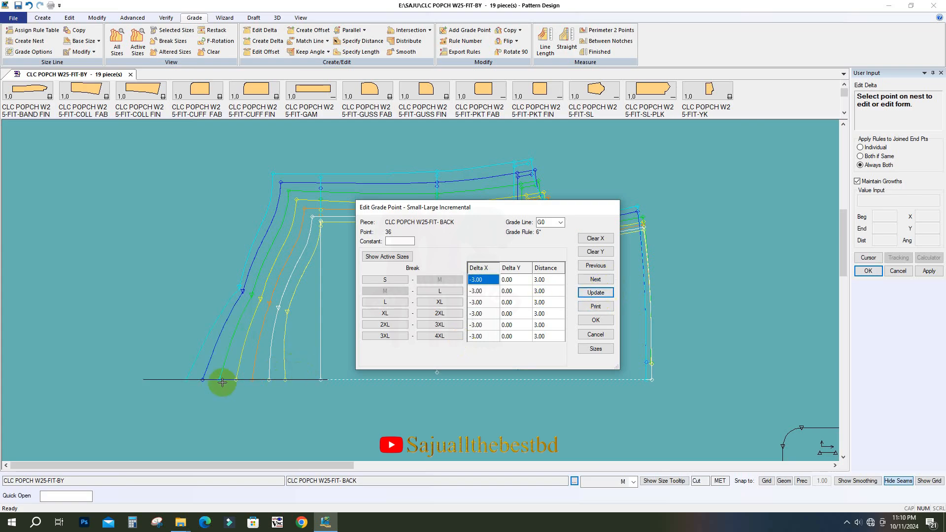
Replace the Delta X values with -1 for every size break and update the nest
click(602, 240)
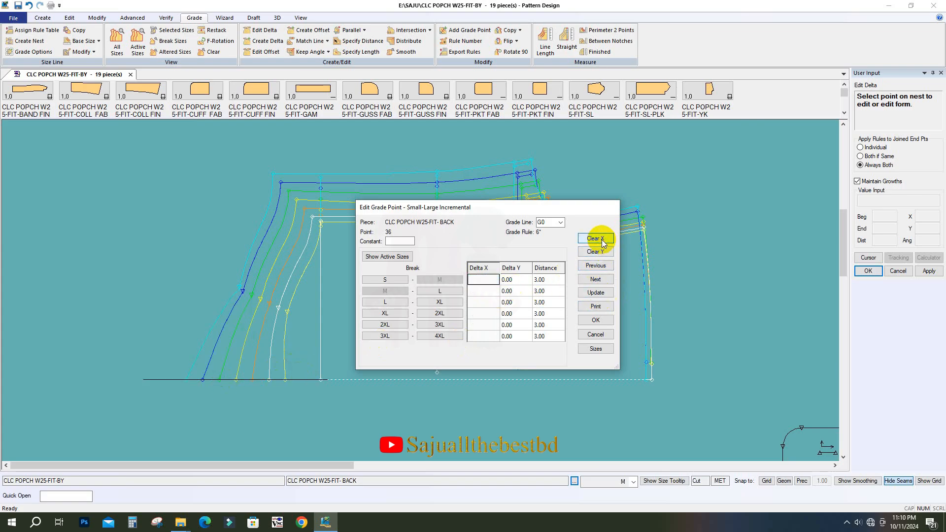
text(-1)
click(595, 293)
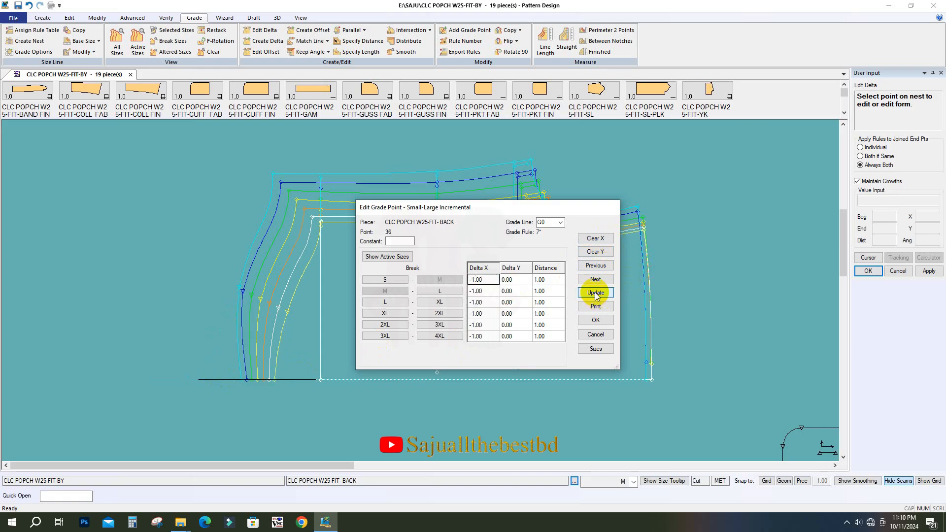
Clear the X values again and update the nest with a Delta X of -2 for all size breaks
click(600, 239)
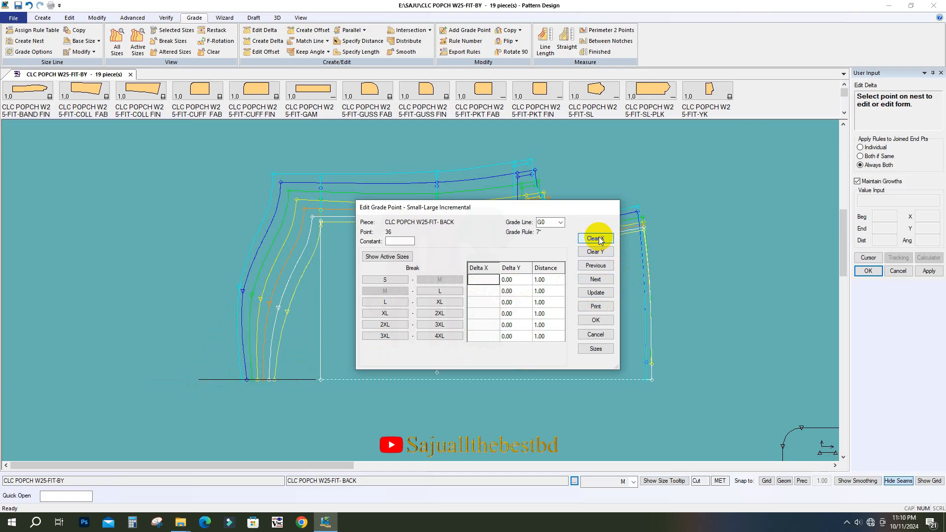
text(-2)
click(600, 294)
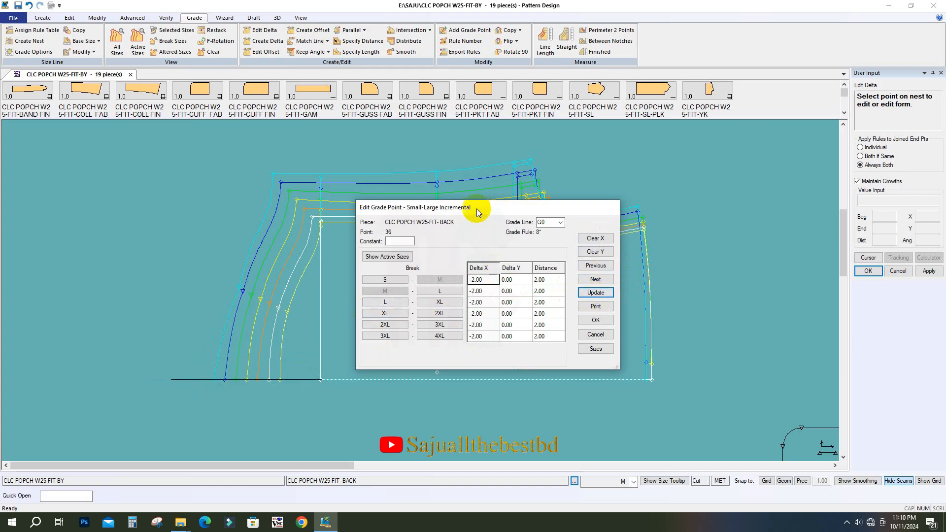
Set Delta X to -1 for the M–L break and 0 for the L–XL break
drag(476, 212, 453, 205)
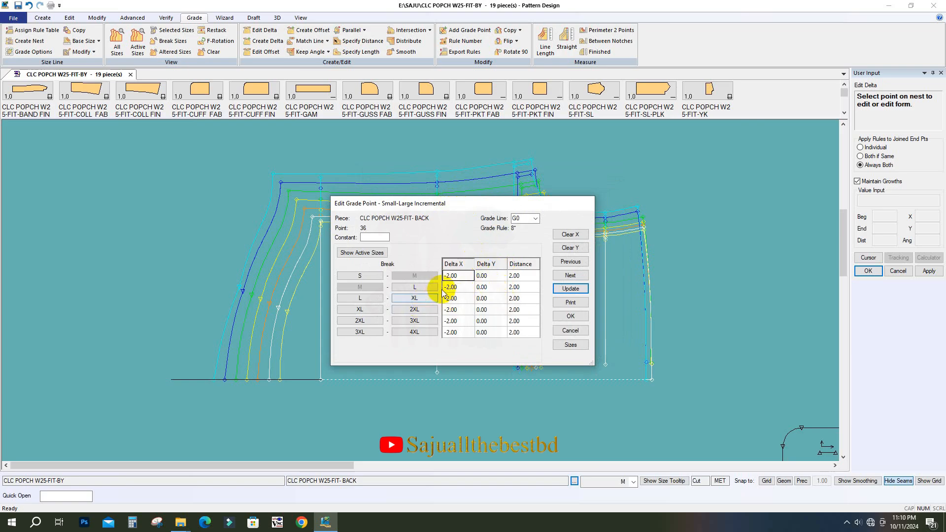
click(465, 281)
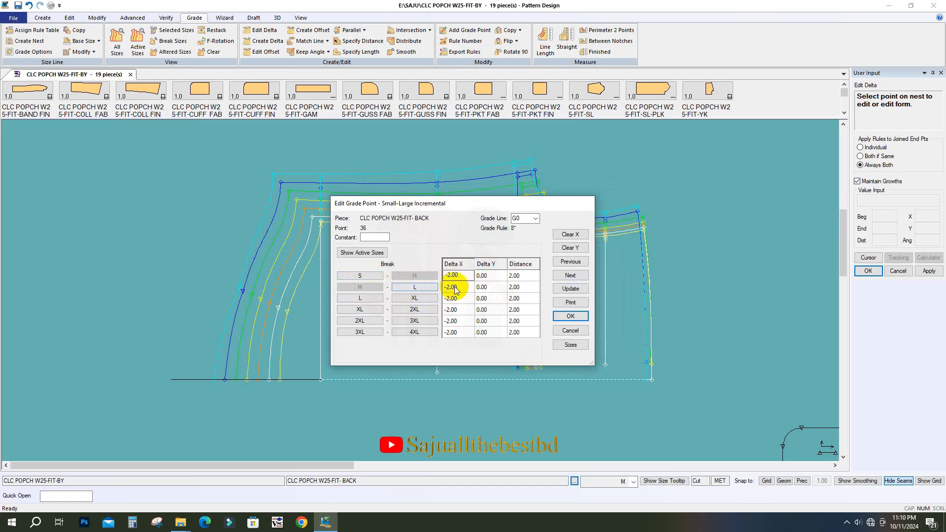
click(455, 288)
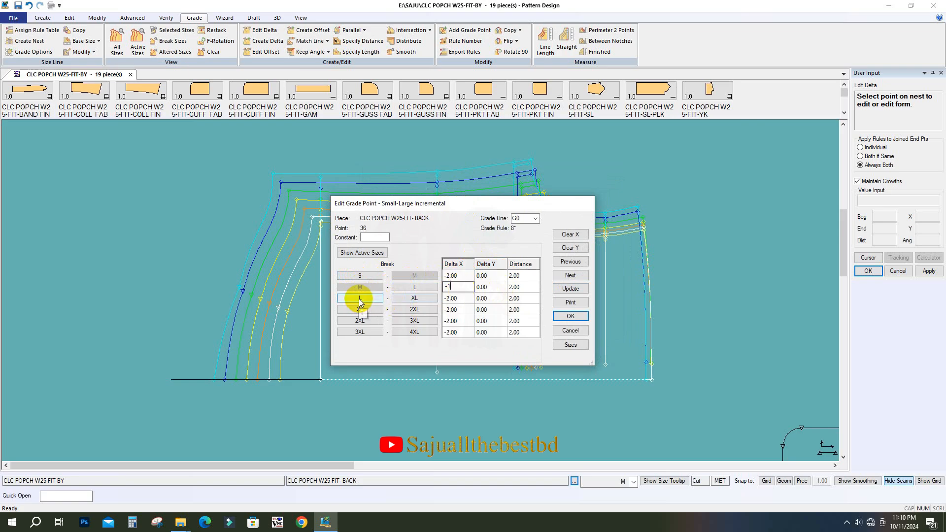
click(452, 299)
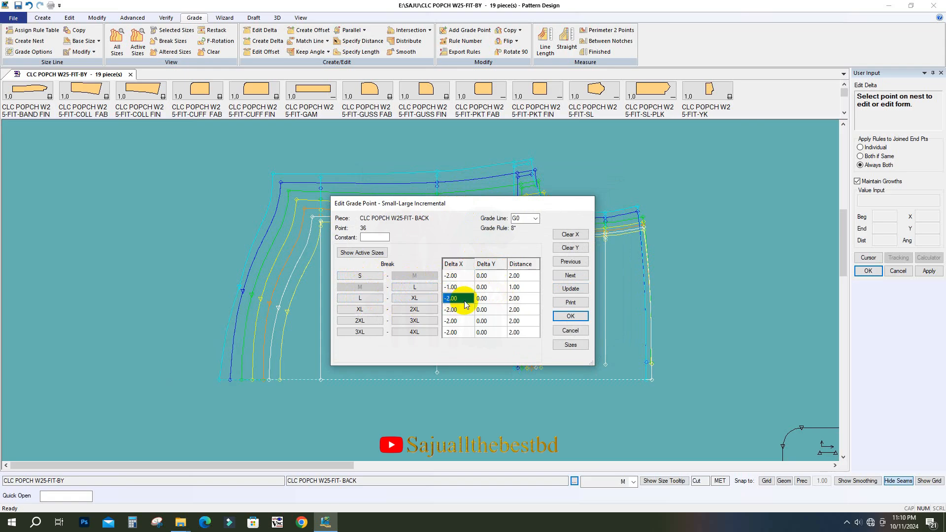
click(452, 299)
double_click(461, 303)
text(0)
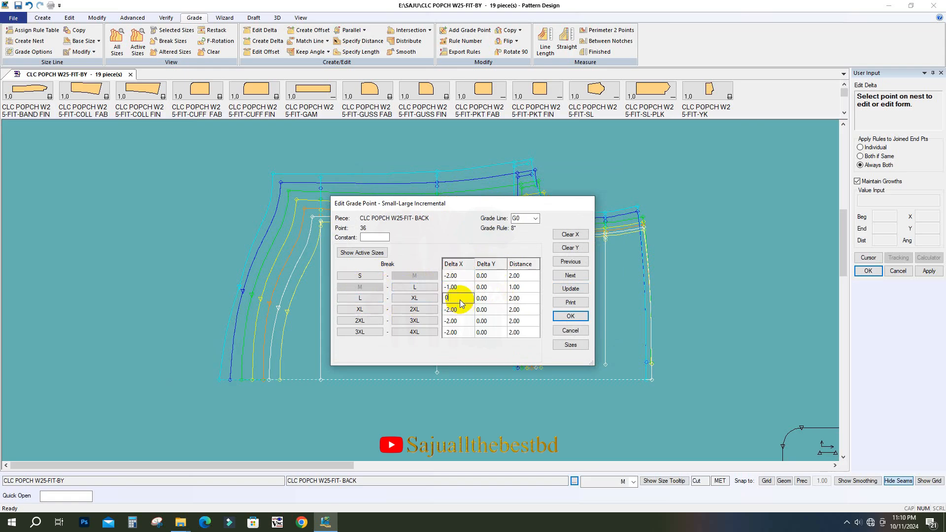
Set Delta X to 0 for the 2XL–3XL break, accept the grade point values and finish Edit Delta
click(455, 309)
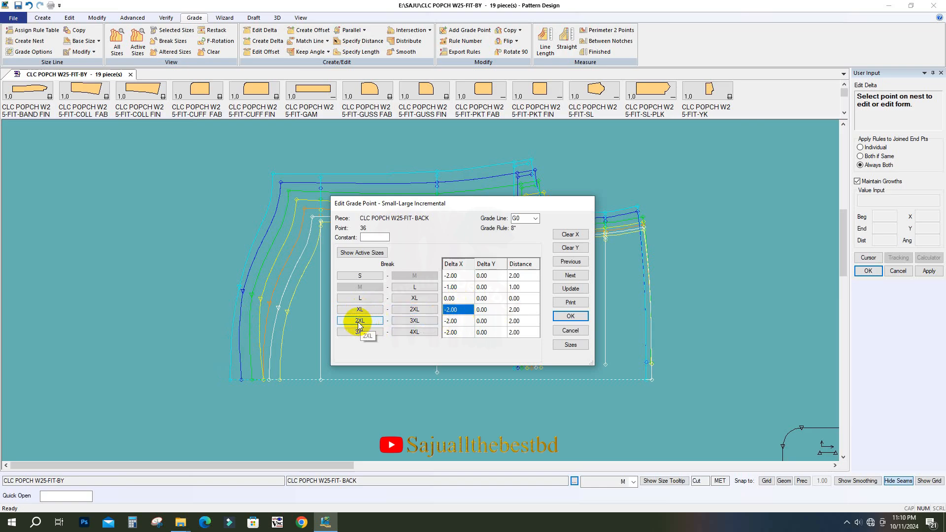
click(469, 322)
text(0)
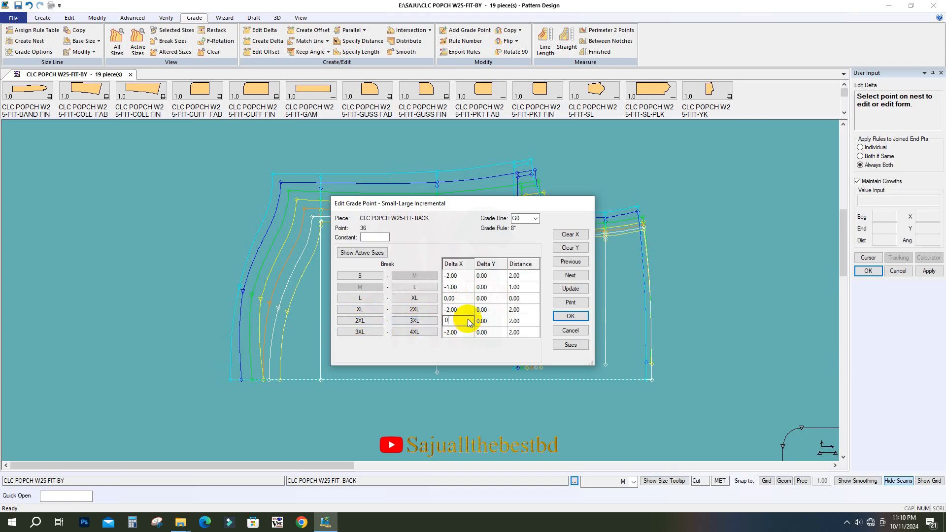
key(Up)
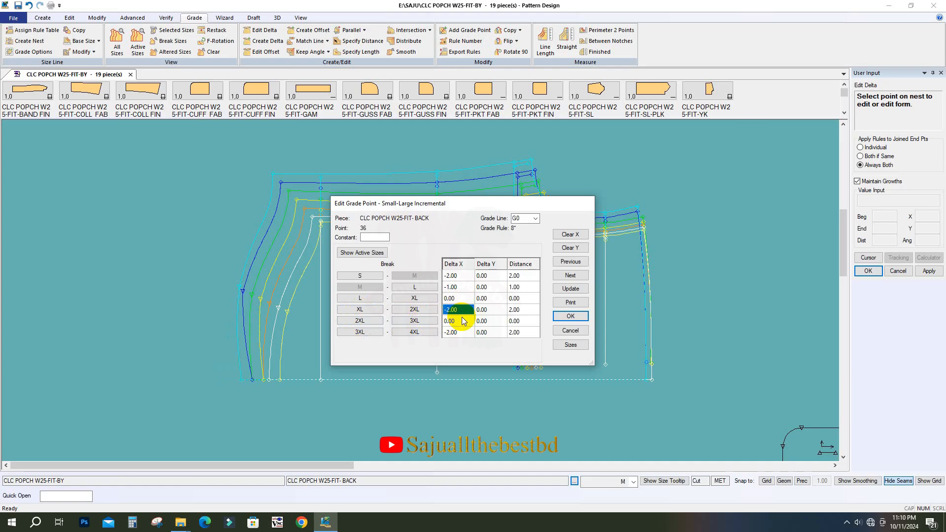
click(572, 316)
right_click(440, 283)
click(439, 278)
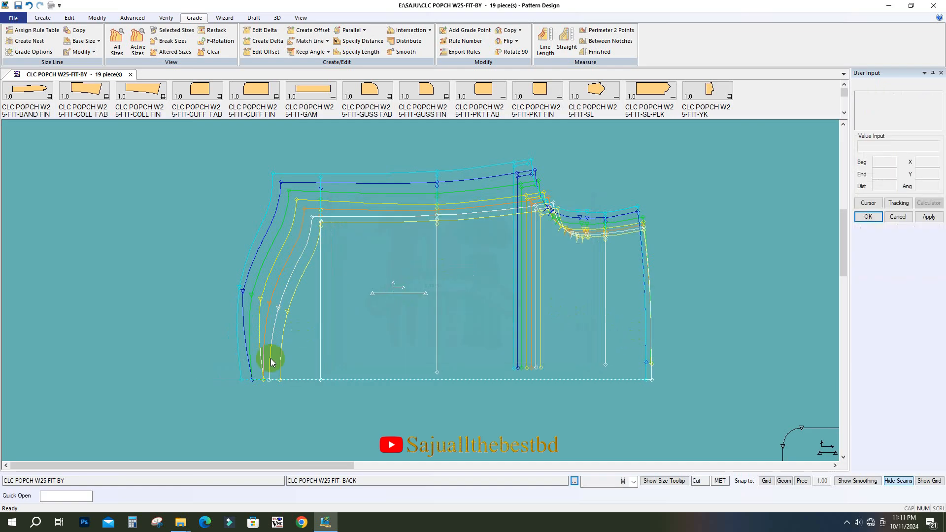
Start Edit Delta on the shirt back piece's base-size hem point and open its incremental grade point values
scroll(270, 364, up, 5)
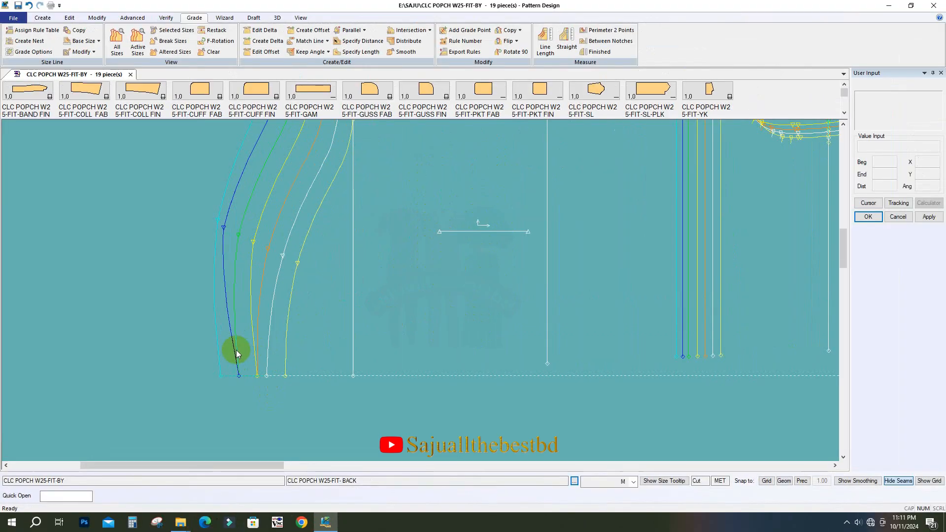
scroll(380, 322, down, 3)
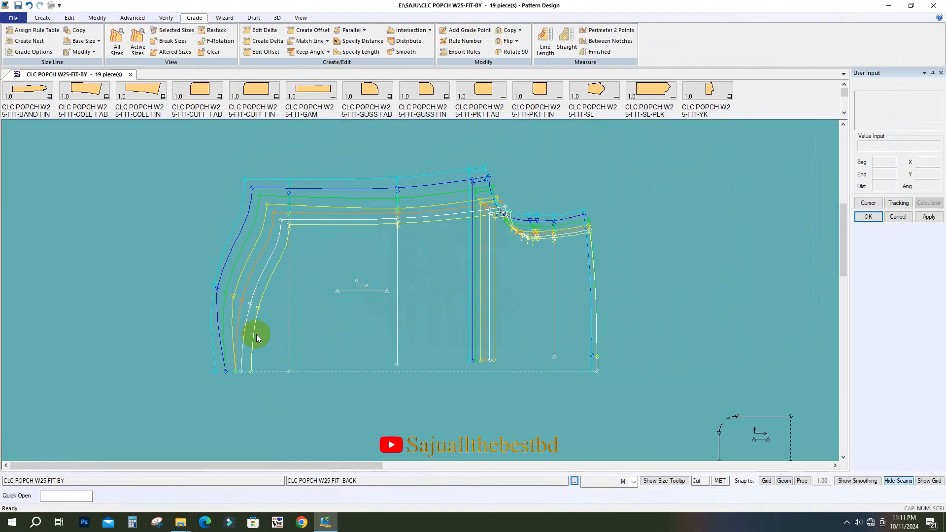
scroll(254, 333, up, 2)
click(262, 30)
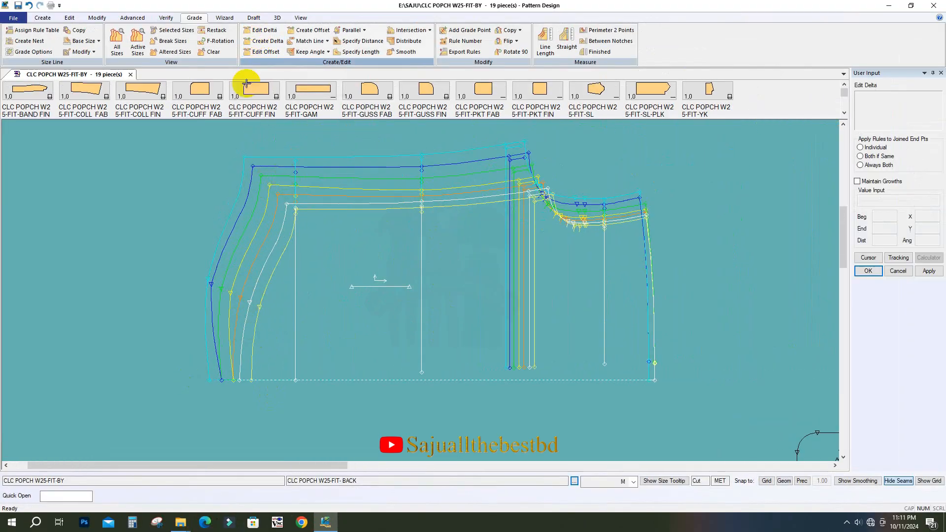
scroll(243, 337, up, 2)
click(241, 402)
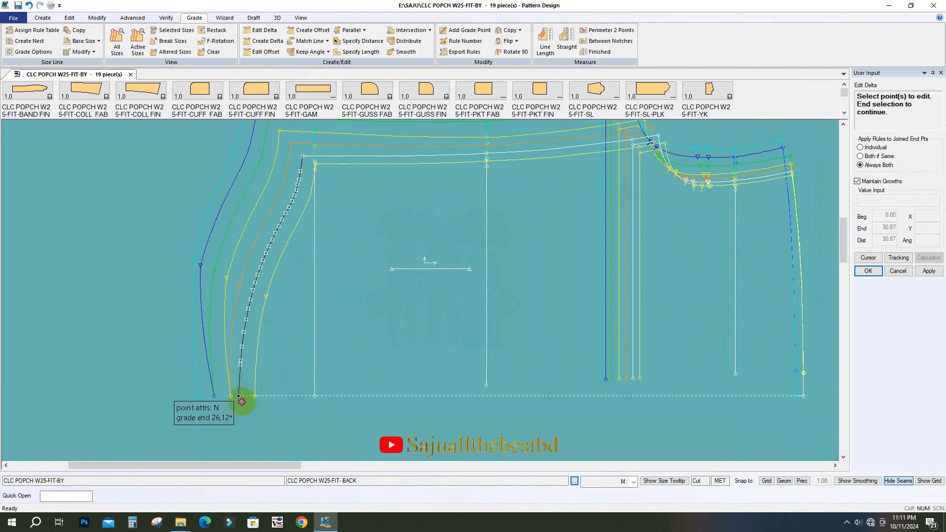
right_click(400, 342)
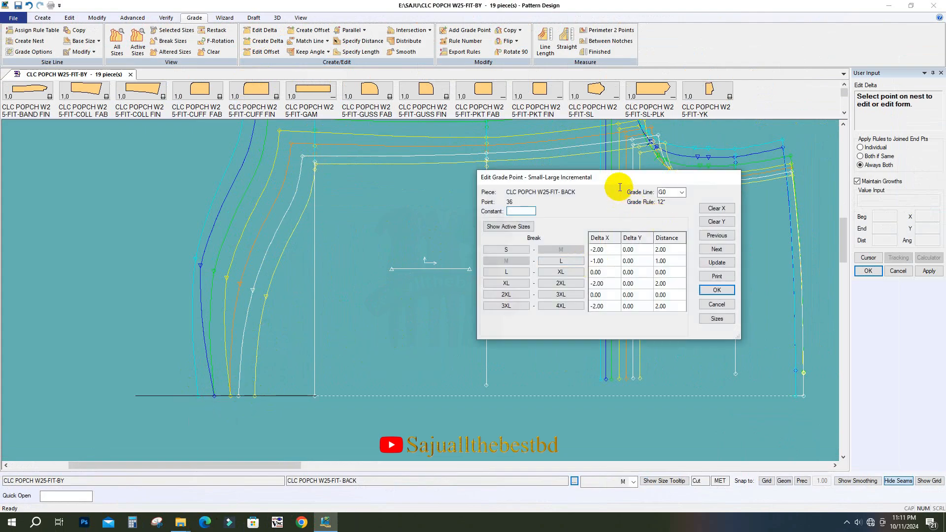
drag(618, 178, 600, 184)
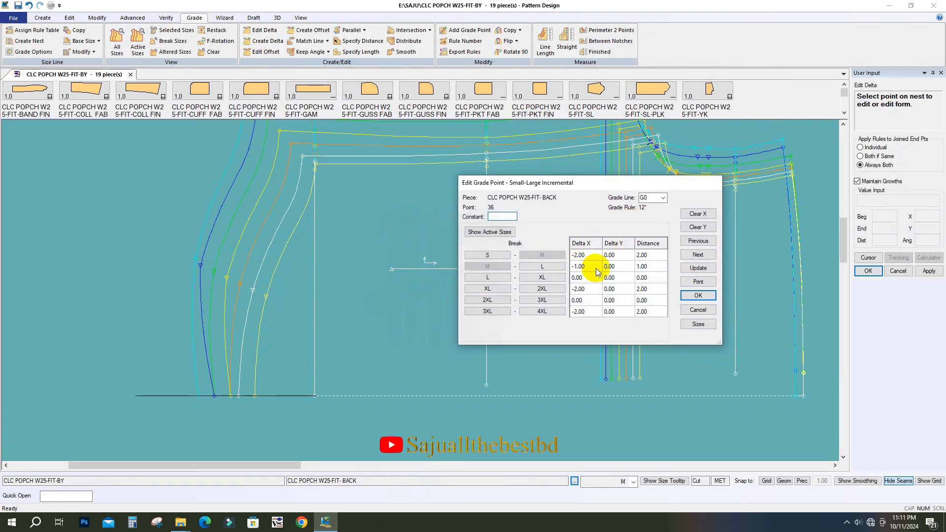
Try to set the M–L break's Delta X directly to -1.6
click(597, 270)
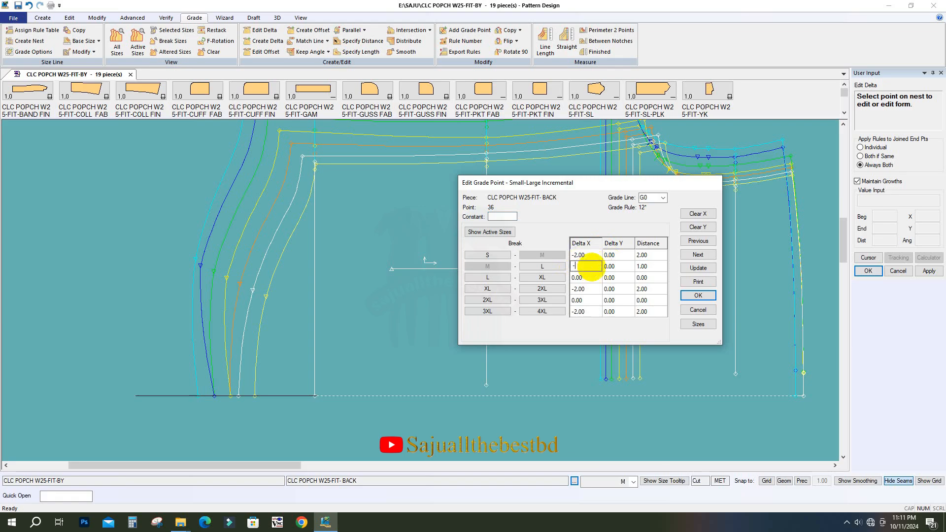
text(-1.6)
click(593, 279)
Subtract a constant of .6 from the M–L break's Delta X
click(592, 267)
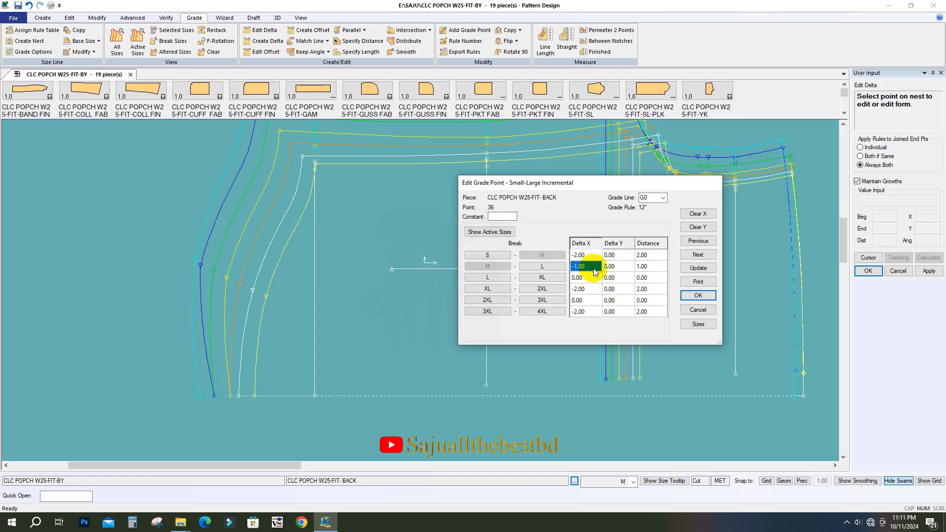
click(497, 218)
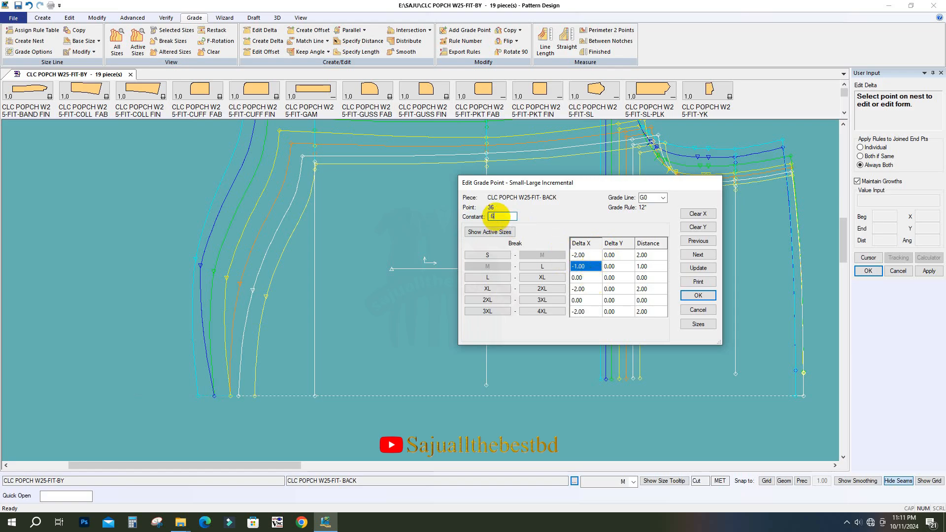
right_click(593, 266)
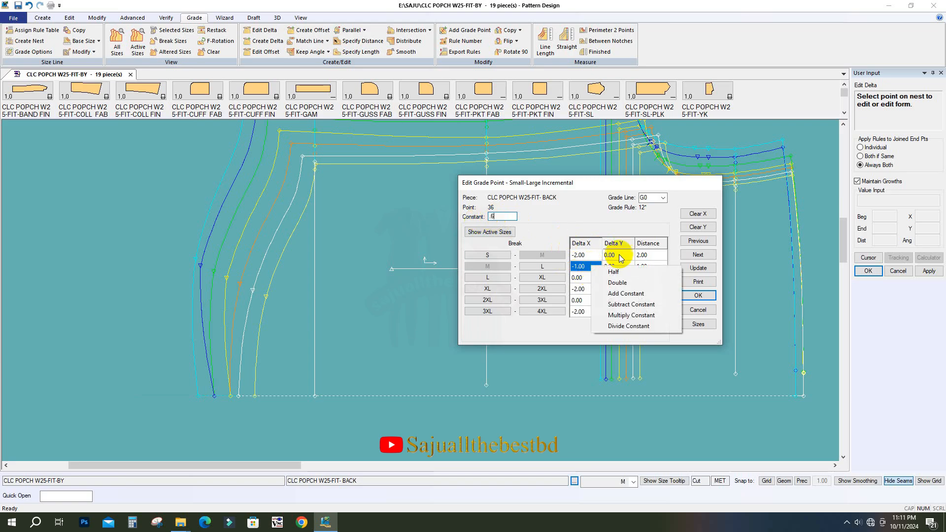
click(631, 304)
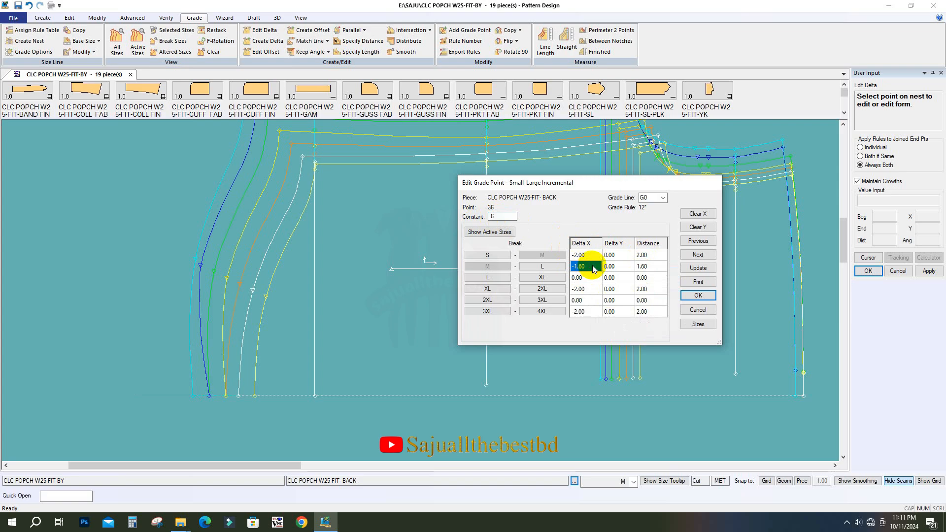
Subtract a constant of .2 from the XL–2XL break's Delta X and add the same constant back
click(586, 290)
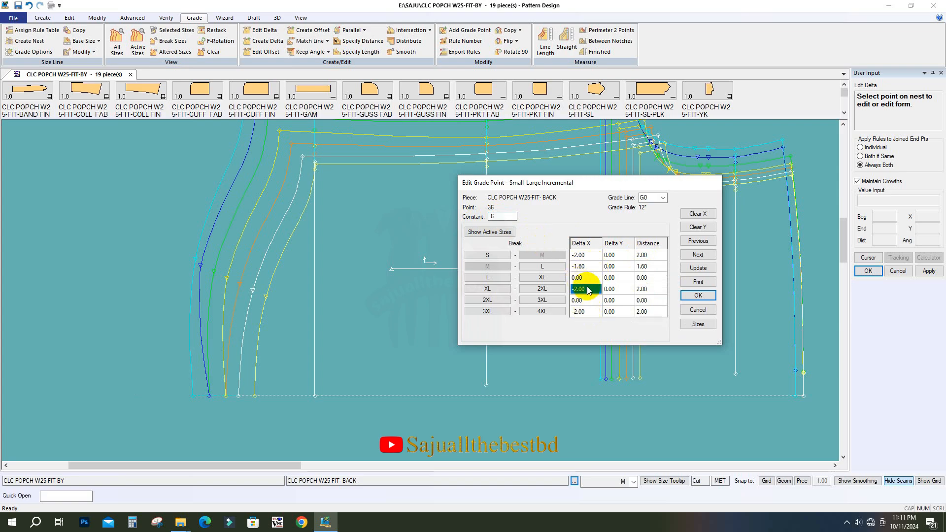
click(503, 219)
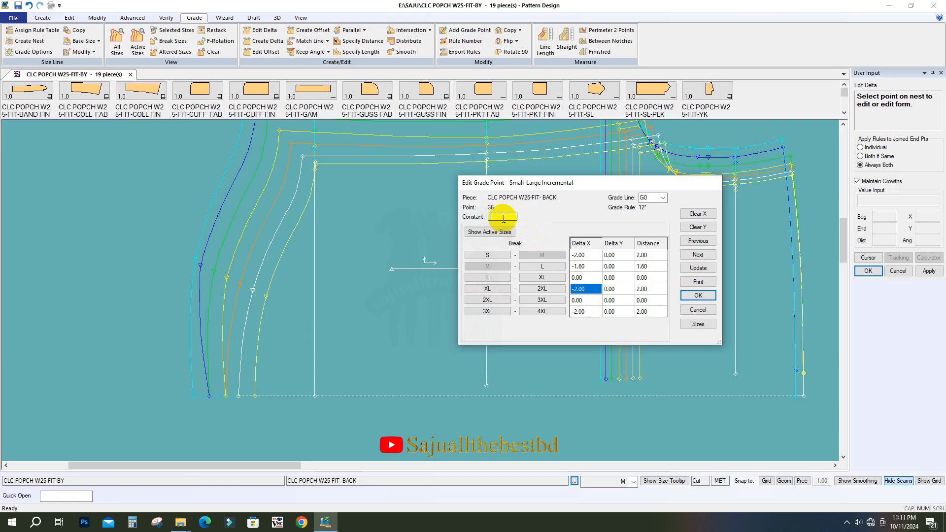
right_click(589, 291)
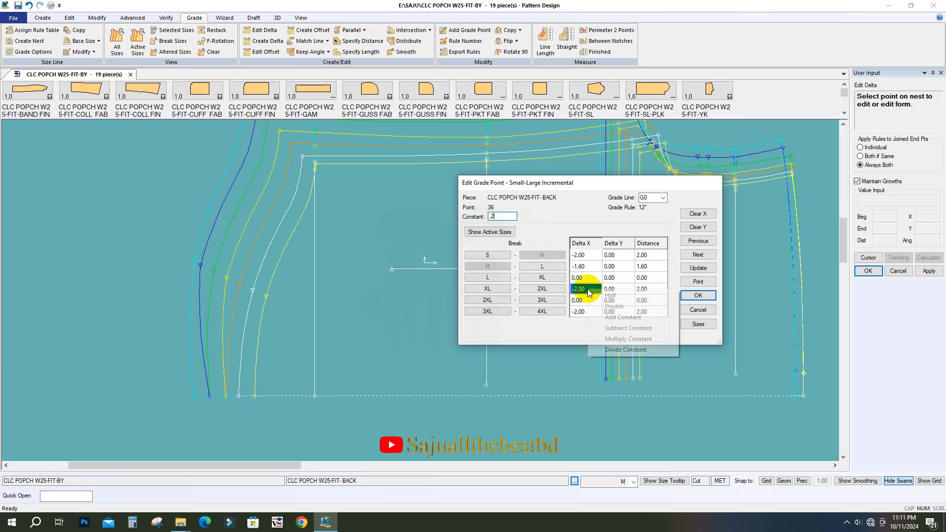
click(637, 317)
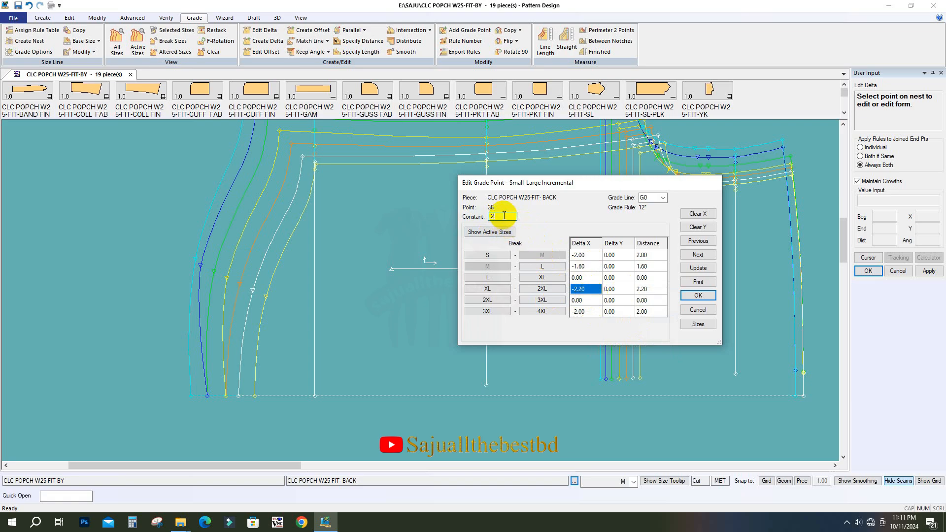
right_click(586, 289)
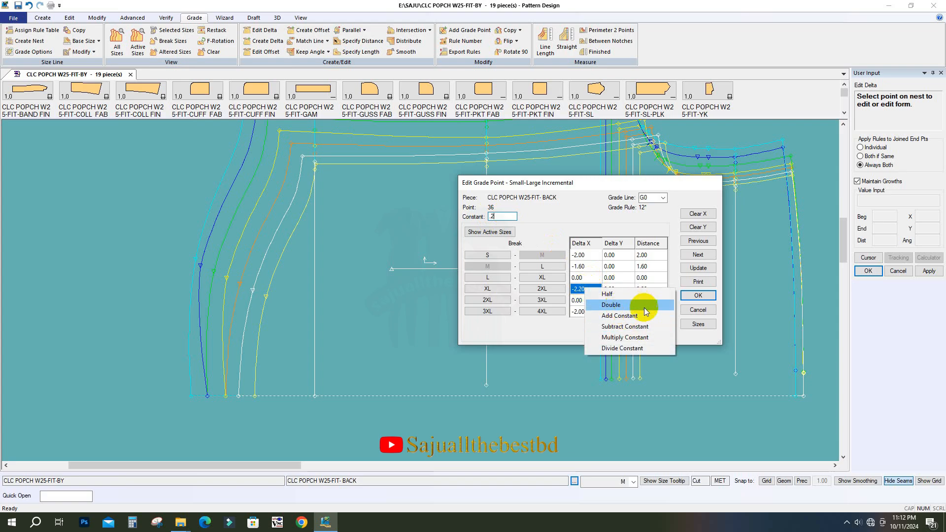
click(627, 328)
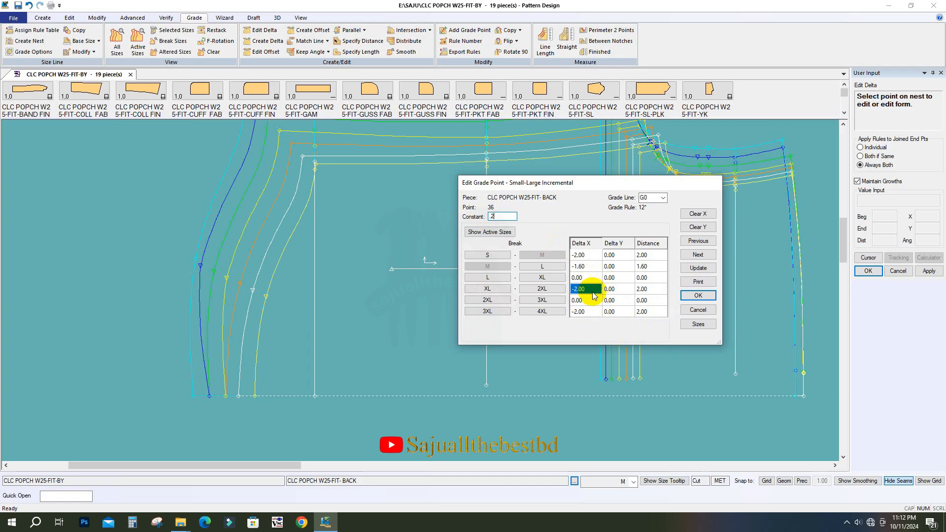
Show the active sizes and reposition the 2XL hem point on the nest, about -2.92 in X and -0.02 in Y from XL
click(477, 234)
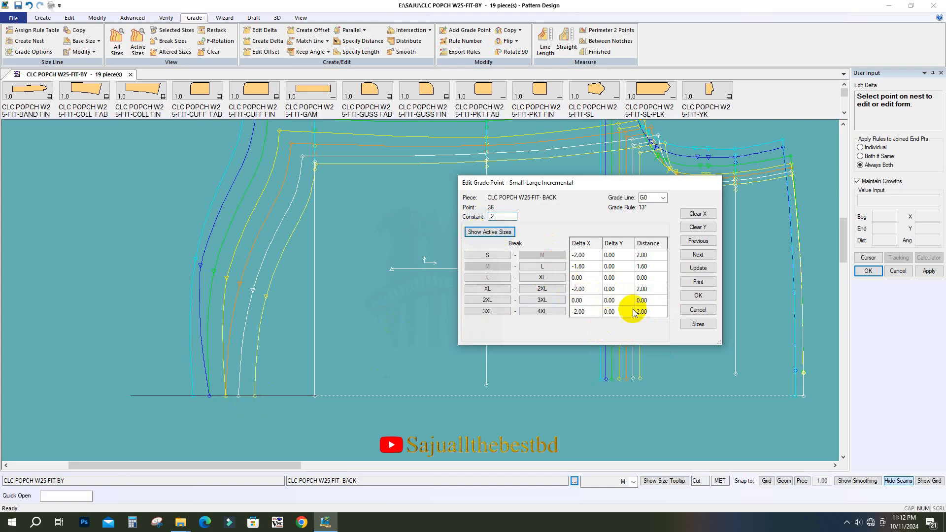
click(488, 296)
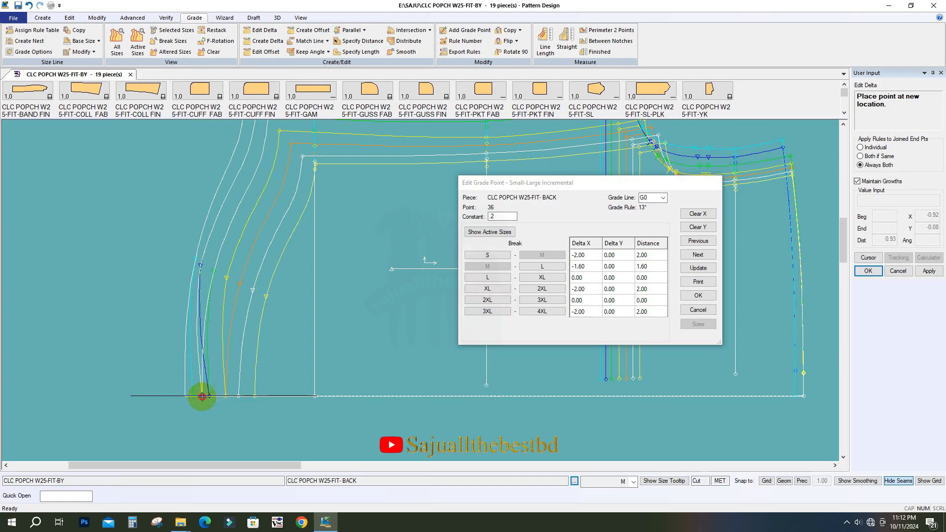
click(202, 396)
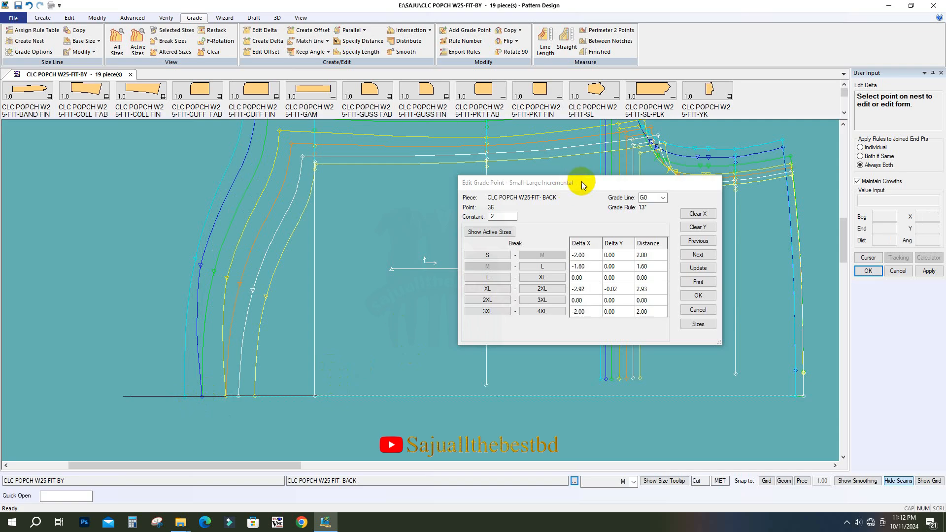
drag(586, 187, 494, 204)
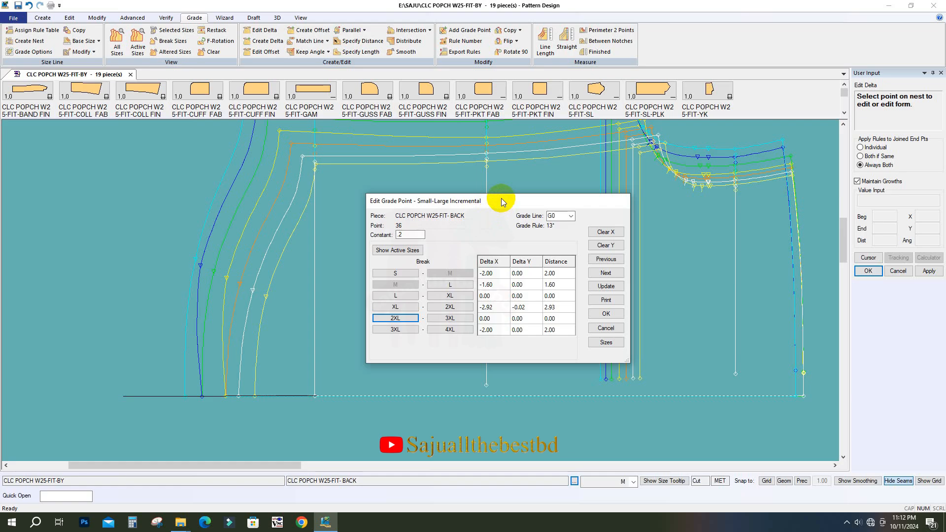
mouse_move(501, 200)
mouse_down()
mouse_move(534, 193)
mouse_move(457, 195)
mouse_move(496, 197)
mouse_move(501, 186)
mouse_move(498, 201)
mouse_up()
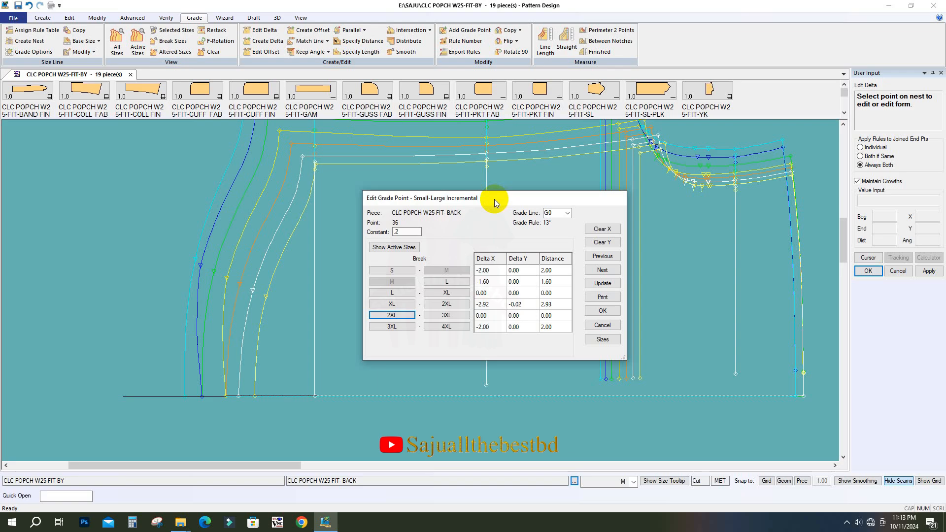
drag(495, 199, 479, 201)
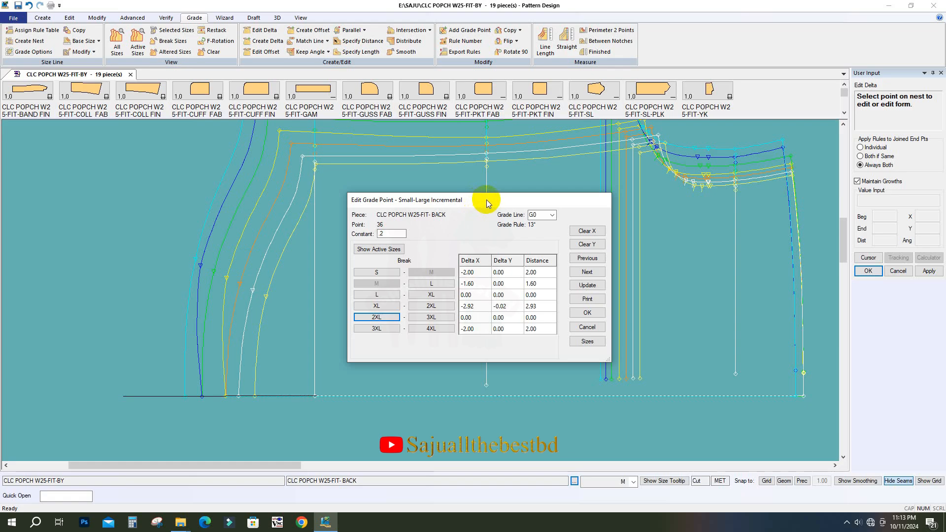
drag(487, 200, 467, 206)
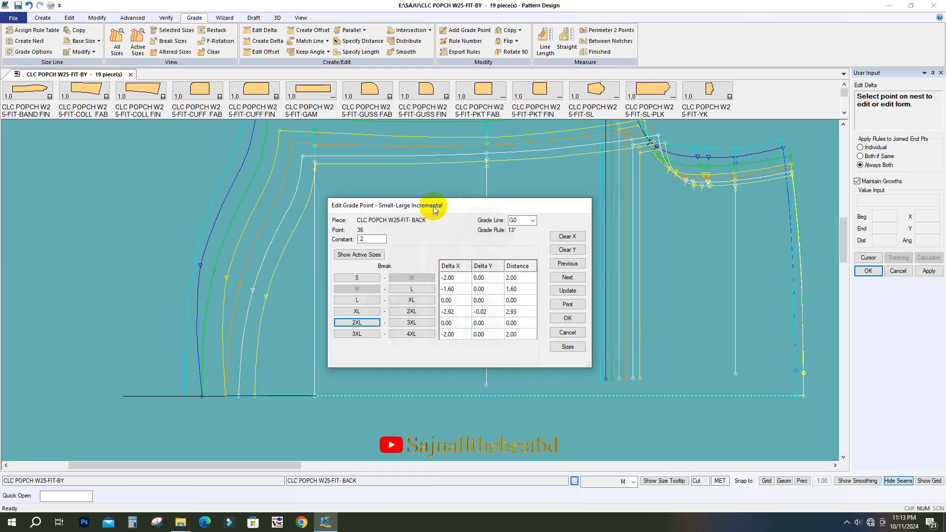
drag(435, 208, 454, 207)
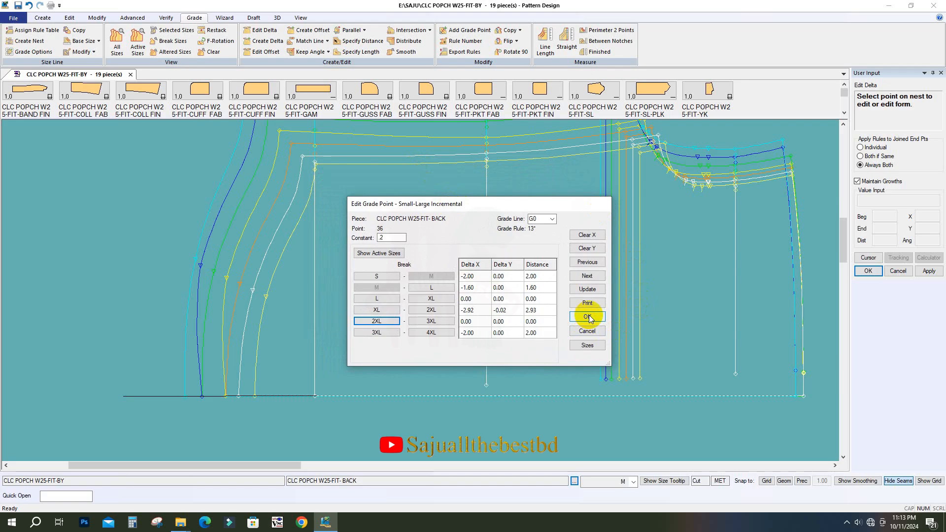
mouse_move(501, 204)
mouse_down()
mouse_move(474, 193)
mouse_move(468, 170)
mouse_move(485, 212)
mouse_move(482, 202)
mouse_up()
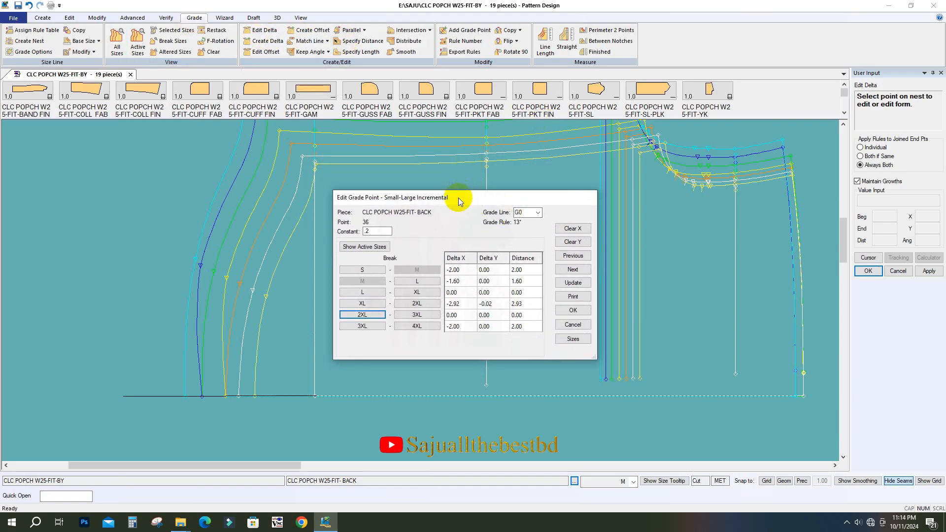
drag(458, 201, 446, 193)
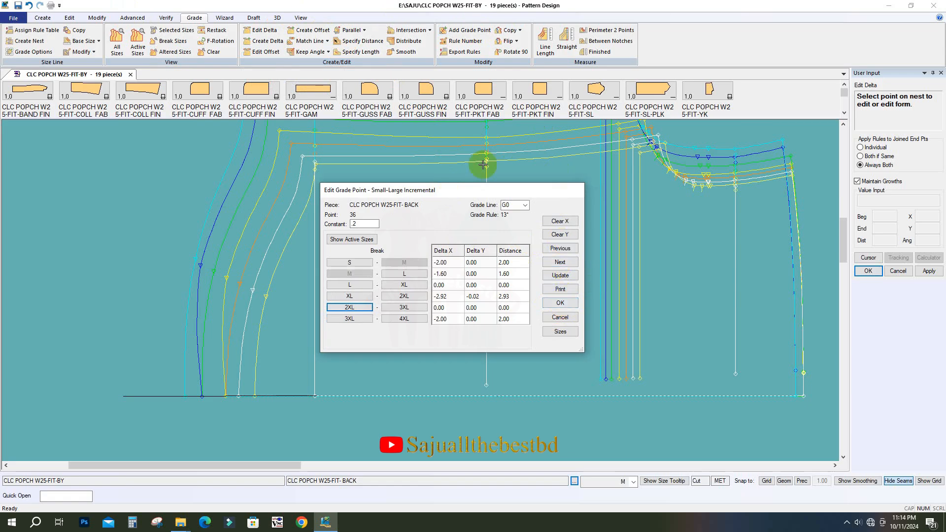
mouse_move(432, 192)
mouse_down()
mouse_move(469, 194)
mouse_move(417, 181)
mouse_move(415, 167)
mouse_move(431, 200)
mouse_up()
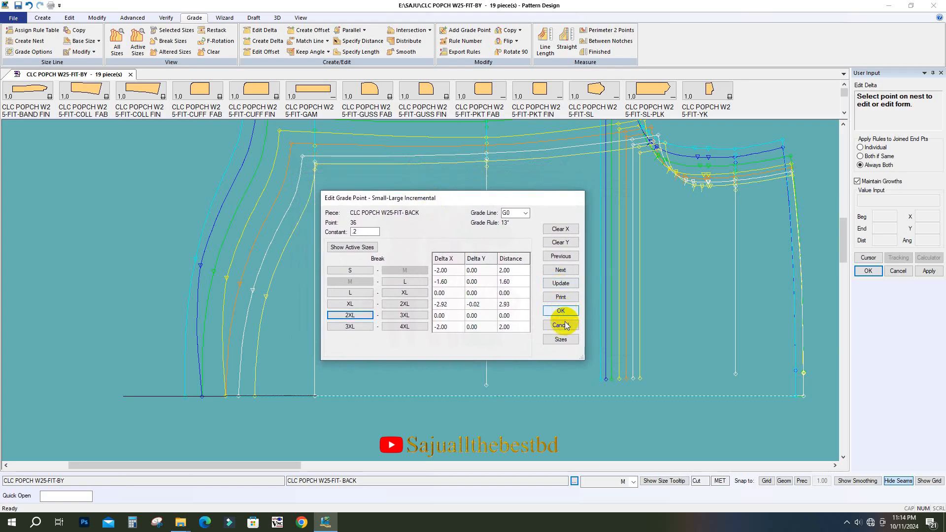
Open the selection of sizes for the hem point being edited
click(560, 340)
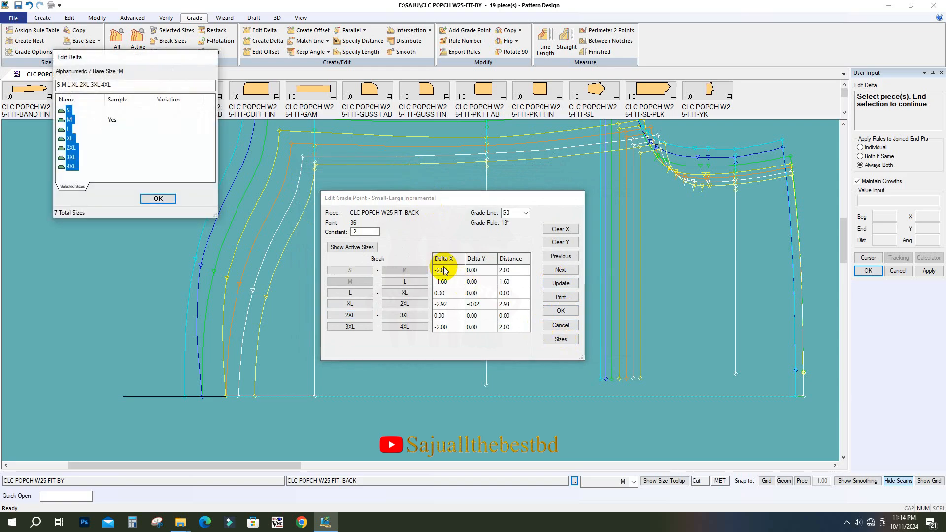